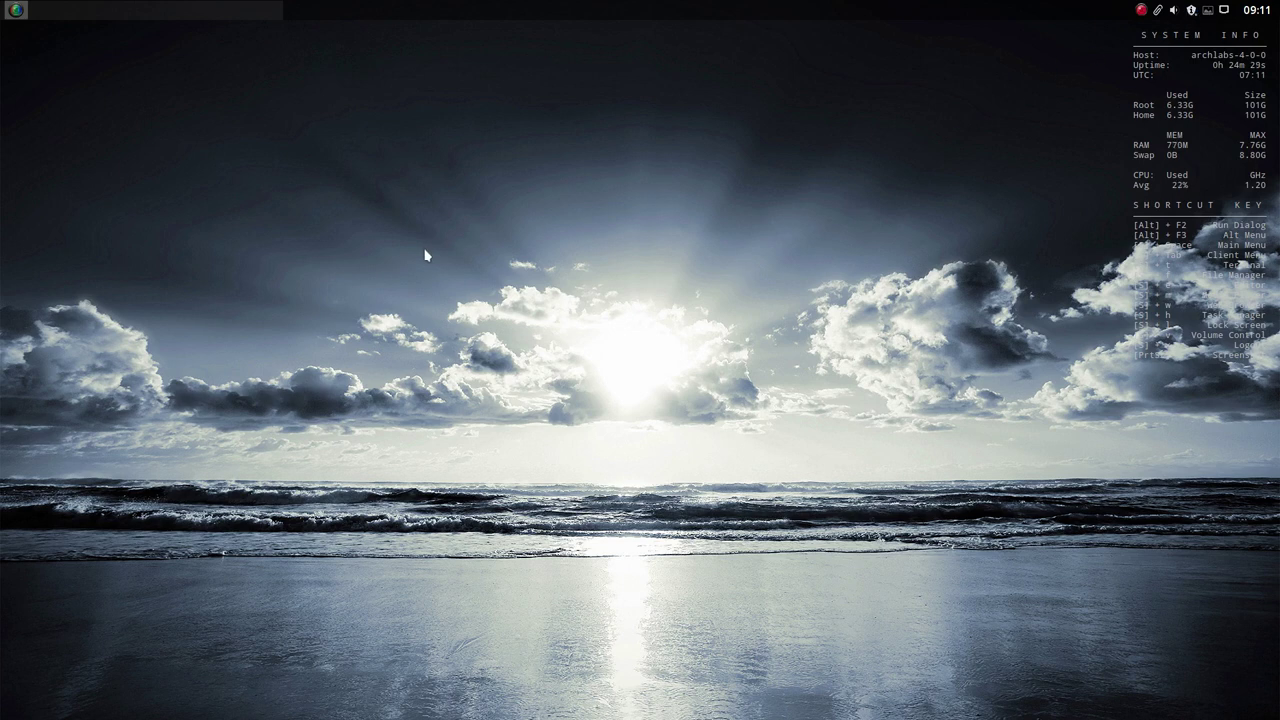
- Open a file manager on the home folder, move it lower left, and confirm 54 pending updates
{"action": "right_click", "coordinate": [425, 72]}
{"action": "left_click", "coordinate": [459, 150]}
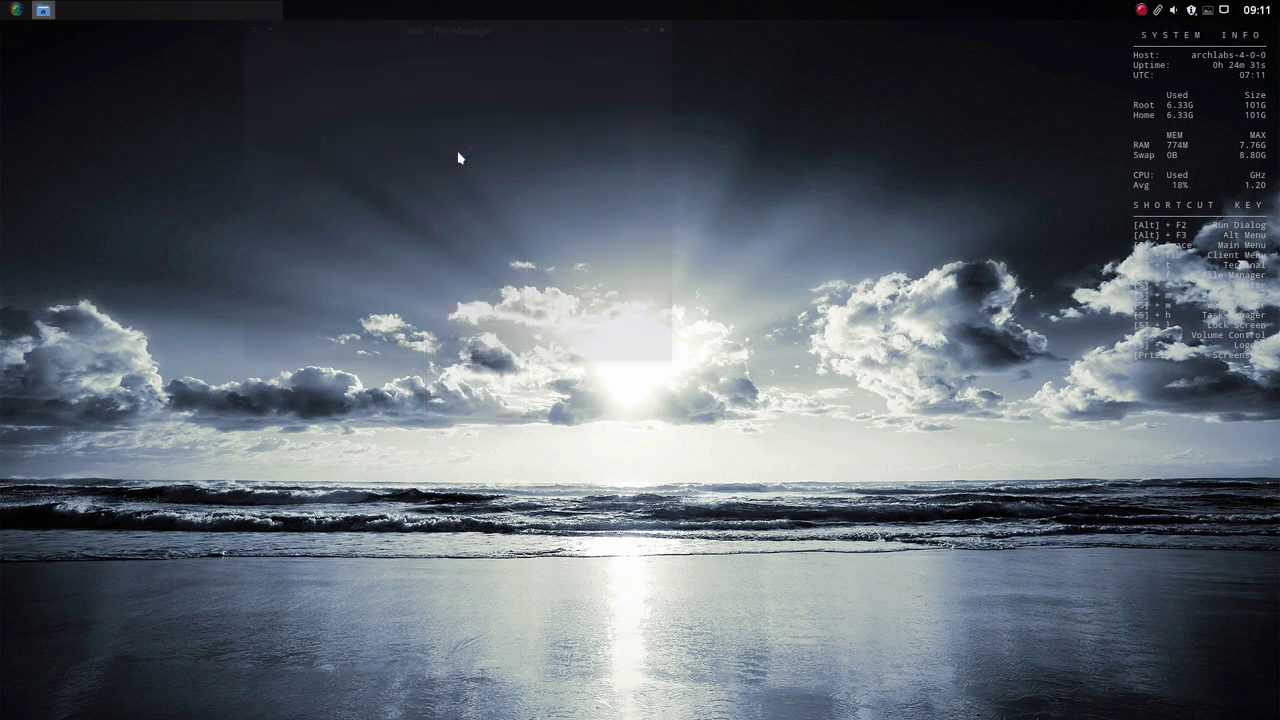
{"action": "left_click_drag", "start_coordinate": [491, 34], "coordinate": [340, 304]}
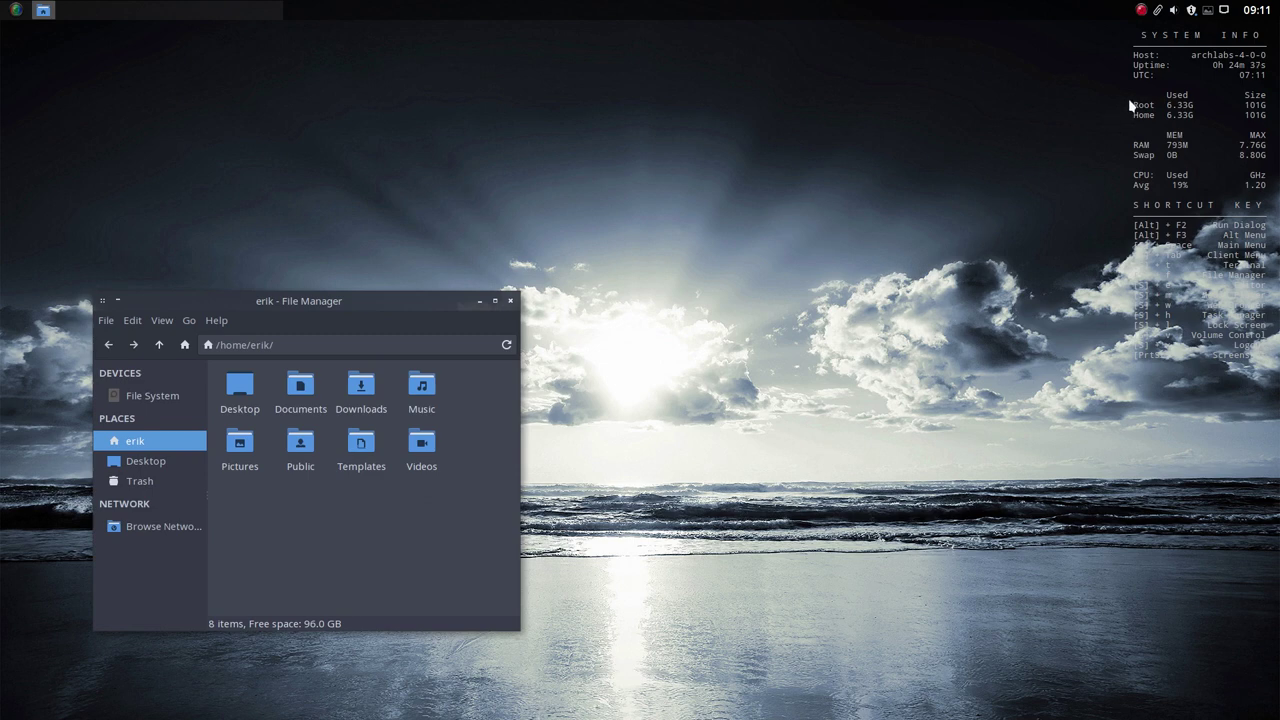
{"action": "mouse_move", "coordinate": [1192, 12]}
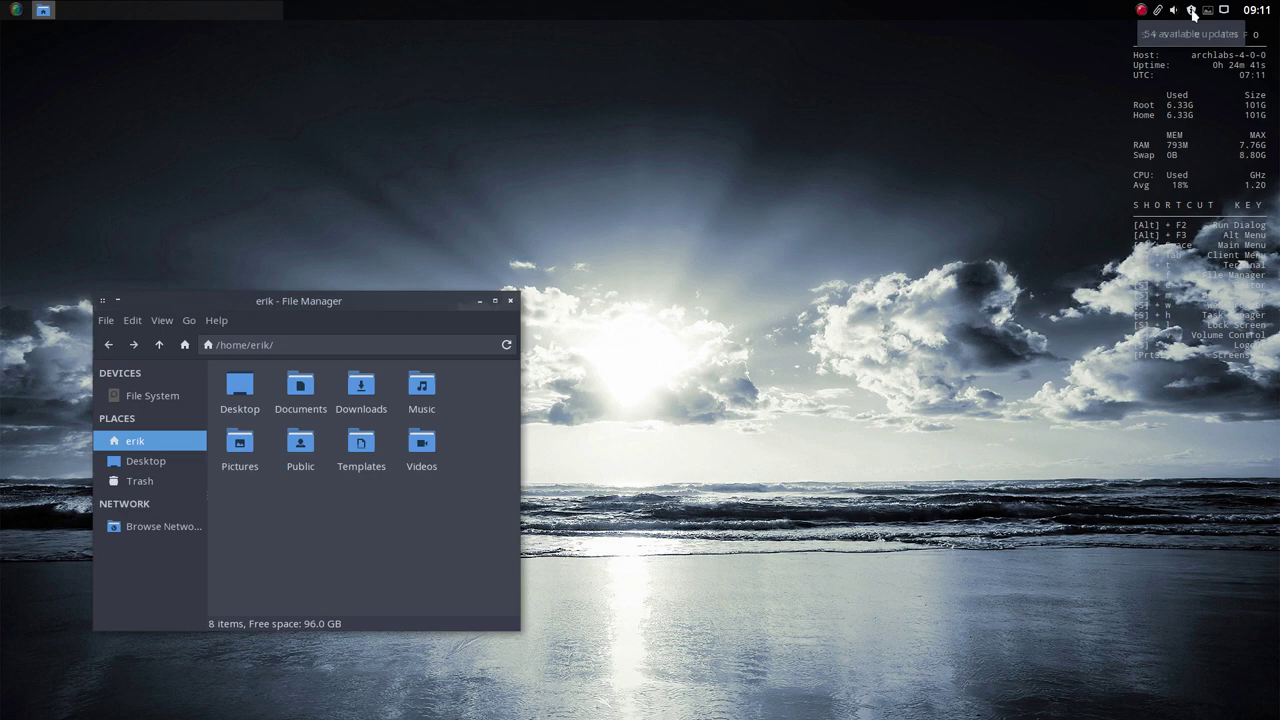
- Open the 54 available updates from the tray icon, move the window down-left, and scroll the packages
{"action": "left_click", "coordinate": [1192, 12]}
{"action": "left_click_drag", "start_coordinate": [1089, 23], "coordinate": [930, 255]}
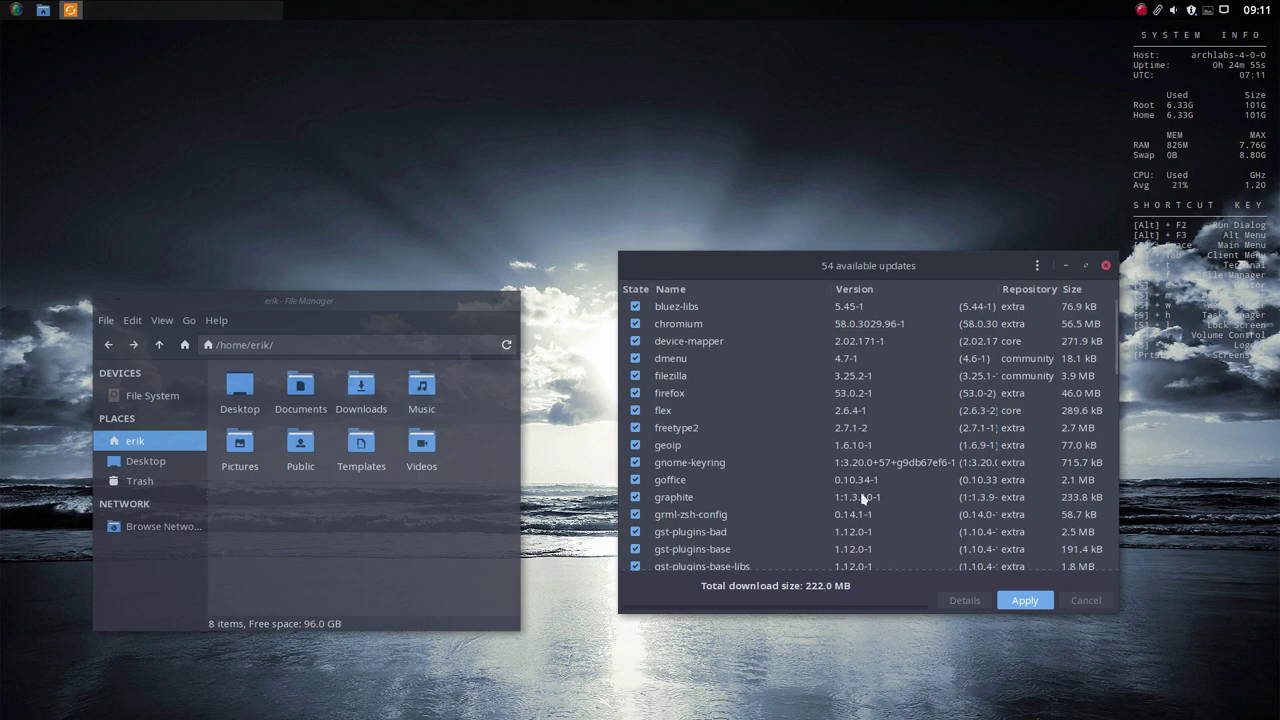
{"action": "scroll", "coordinate": [862, 498], "scroll_direction": "down", "scroll_amount": 5}
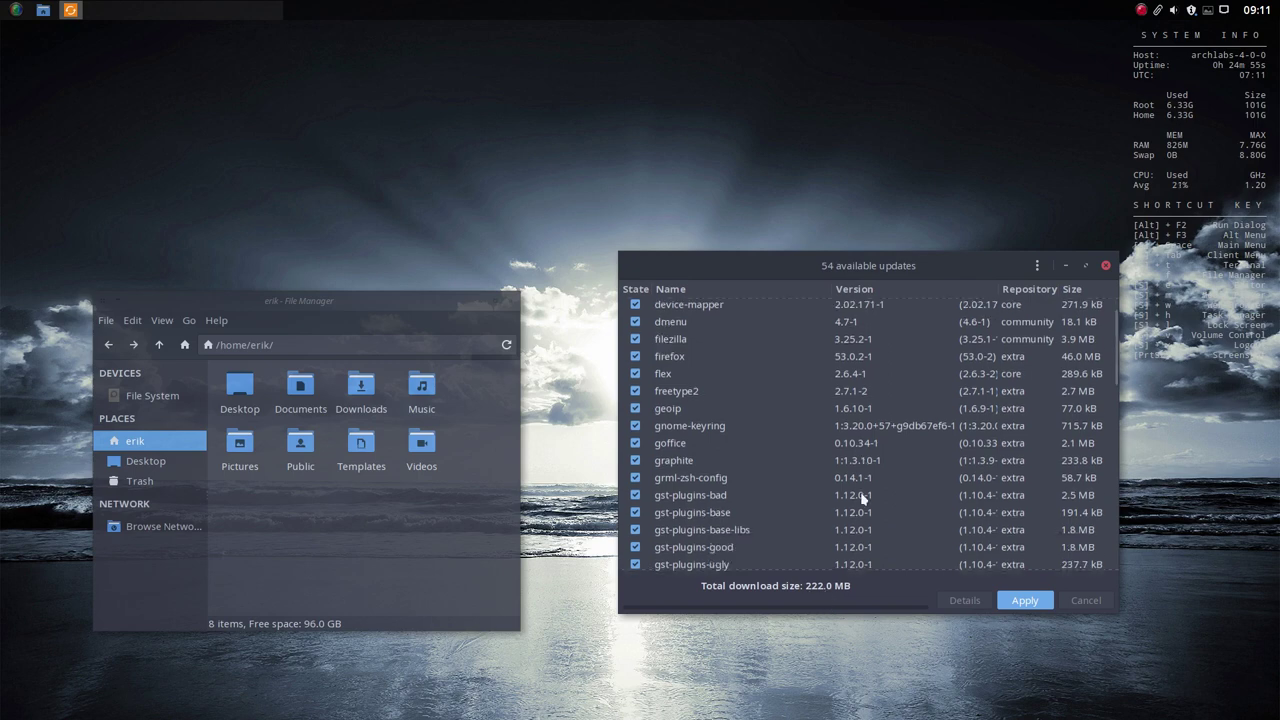
- Close the updates list and relaunch Pamac Package Updater from the desktop menu's System Settings
{"action": "left_click", "coordinate": [1105, 265]}
{"action": "right_click", "coordinate": [641, 211]}
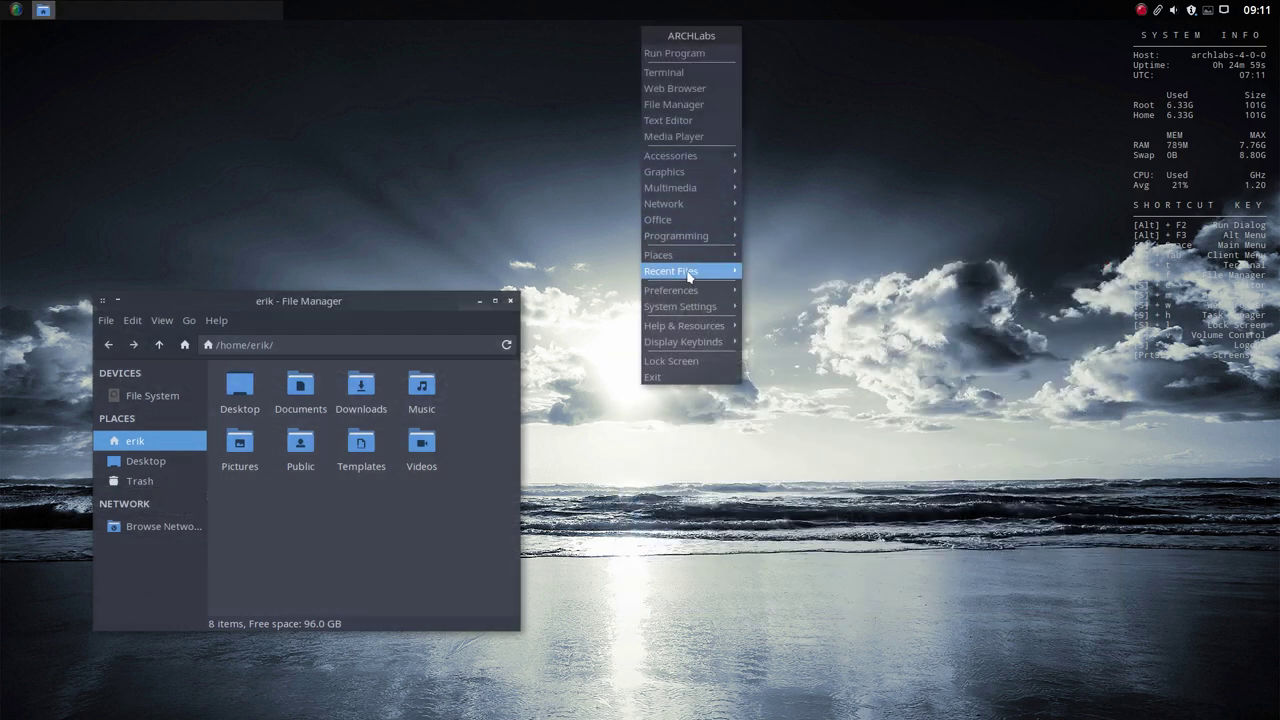
{"action": "mouse_move", "coordinate": [733, 290]}
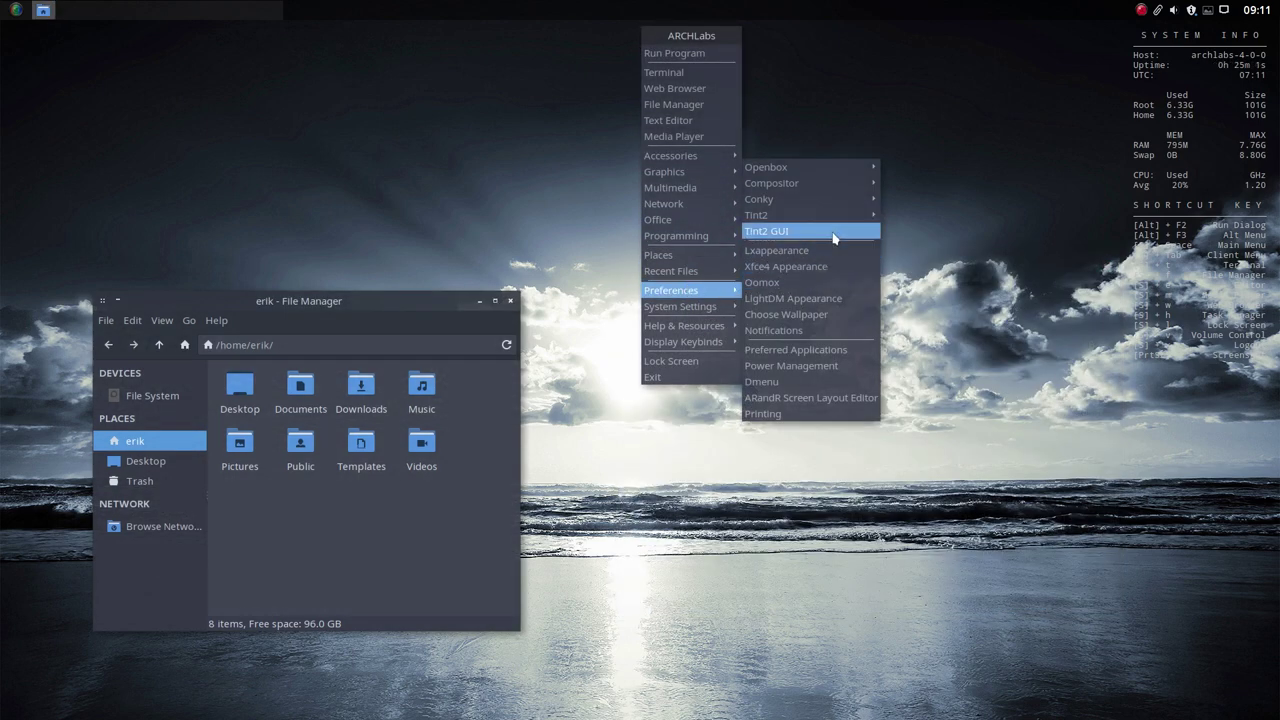
{"action": "mouse_move", "coordinate": [718, 312]}
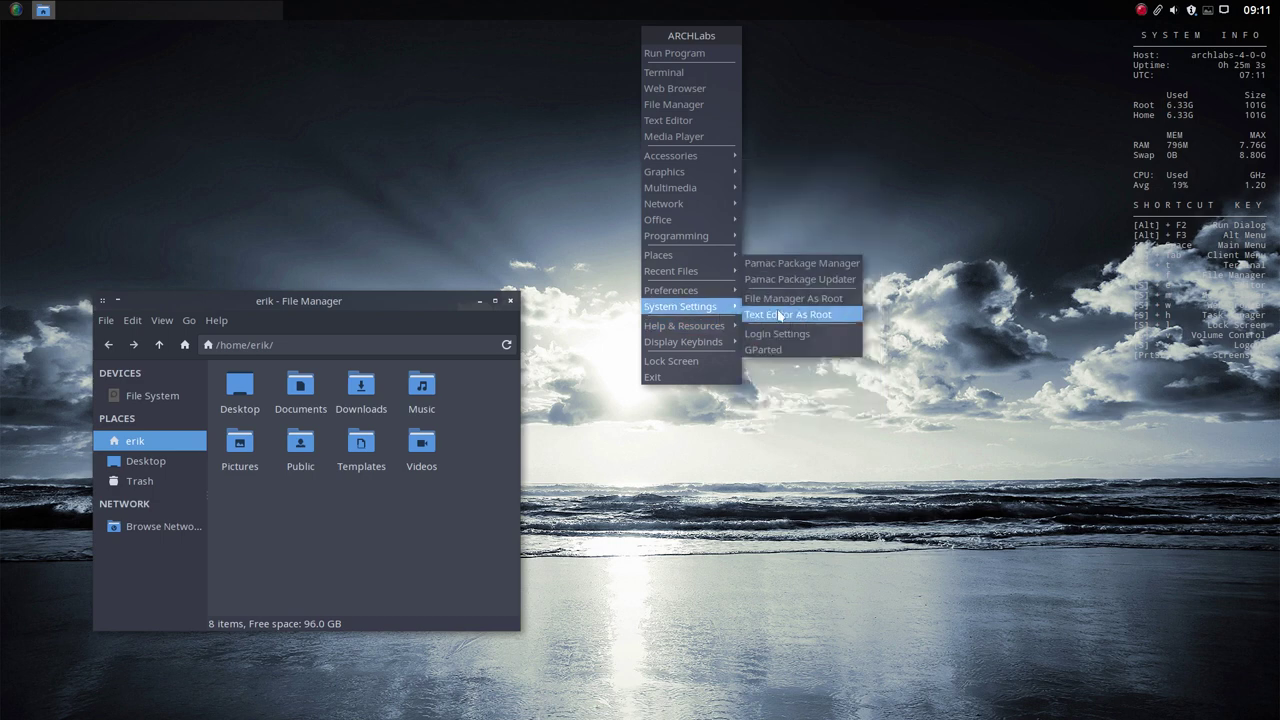
{"action": "left_click", "coordinate": [831, 284]}
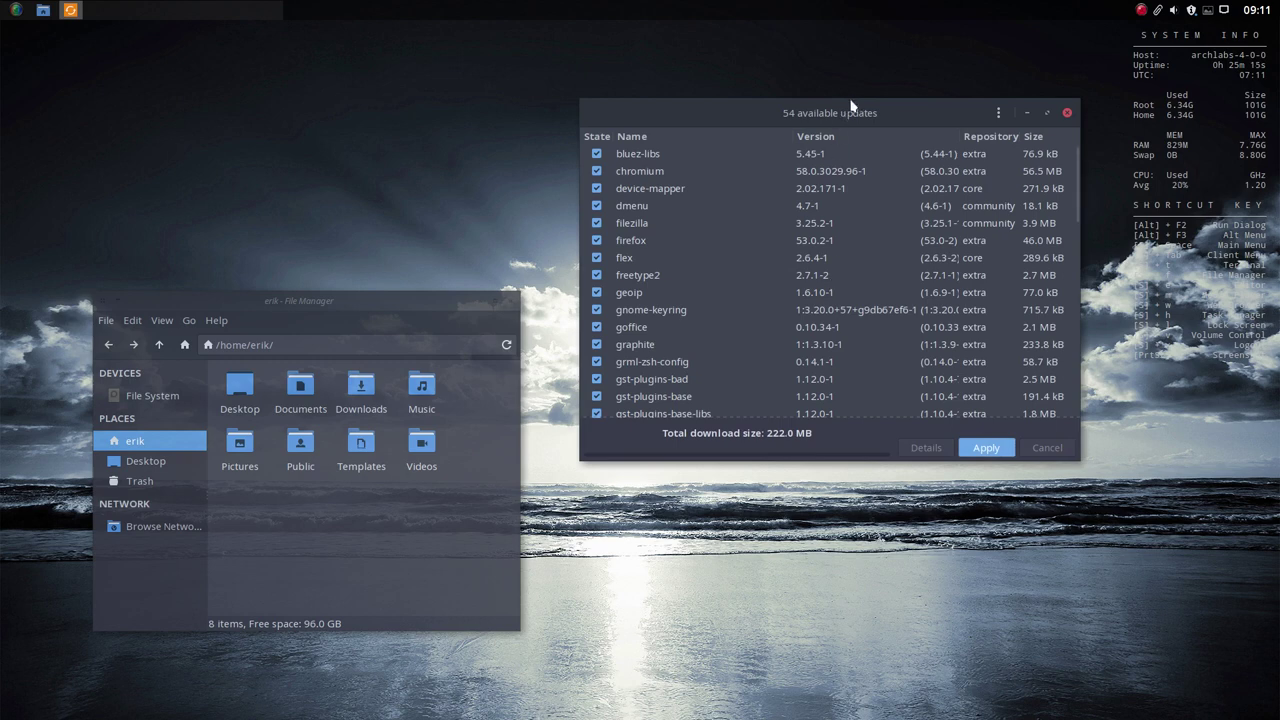
- Nudge the Pamac window right and close the file manager window
{"action": "left_click_drag", "start_coordinate": [849, 113], "coordinate": [879, 106]}
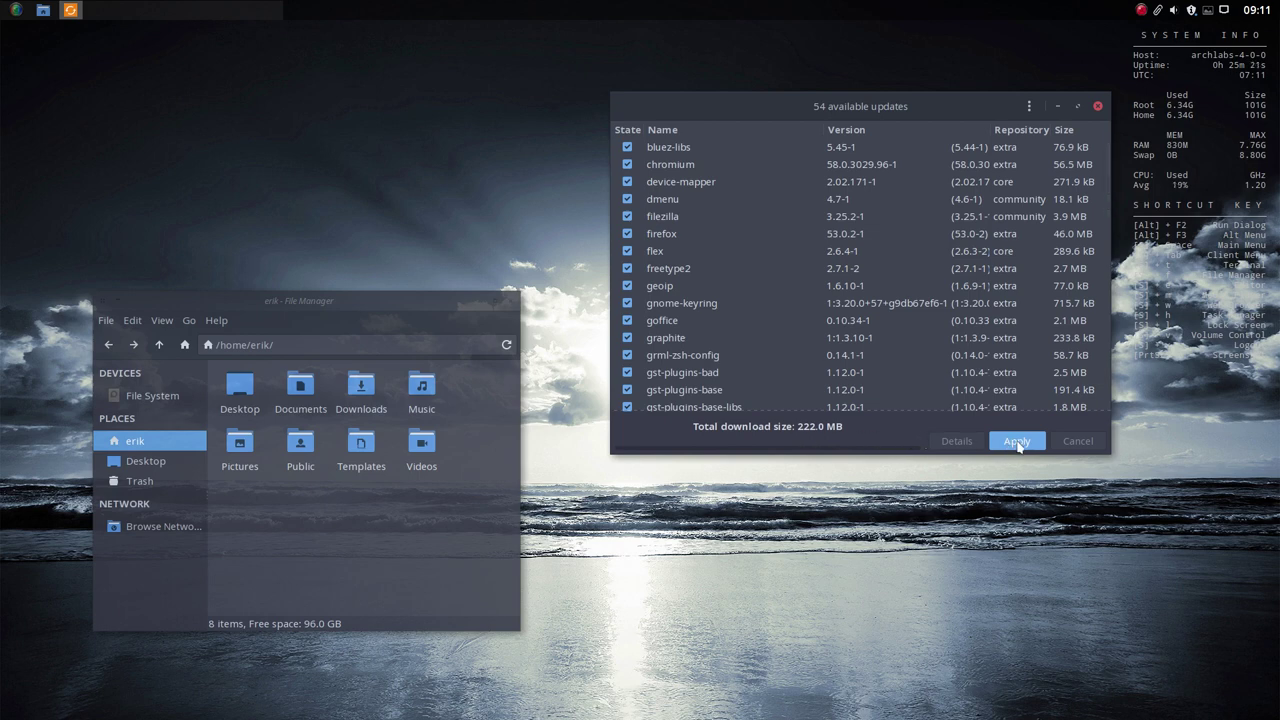
{"action": "left_click", "coordinate": [466, 303]}
{"action": "left_click", "coordinate": [509, 303]}
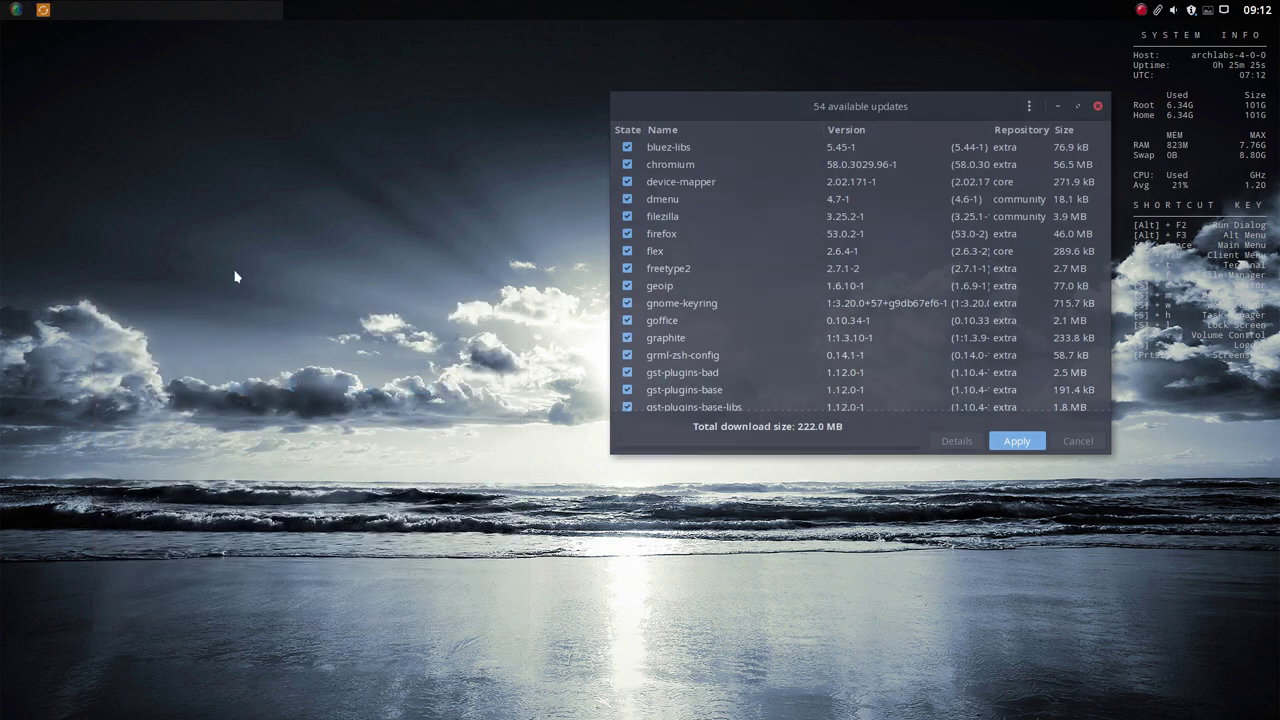
- In a new terminal, run 'sudo pacman -Syu' and authenticate with the account password
{"action": "key", "text": "super+t"}
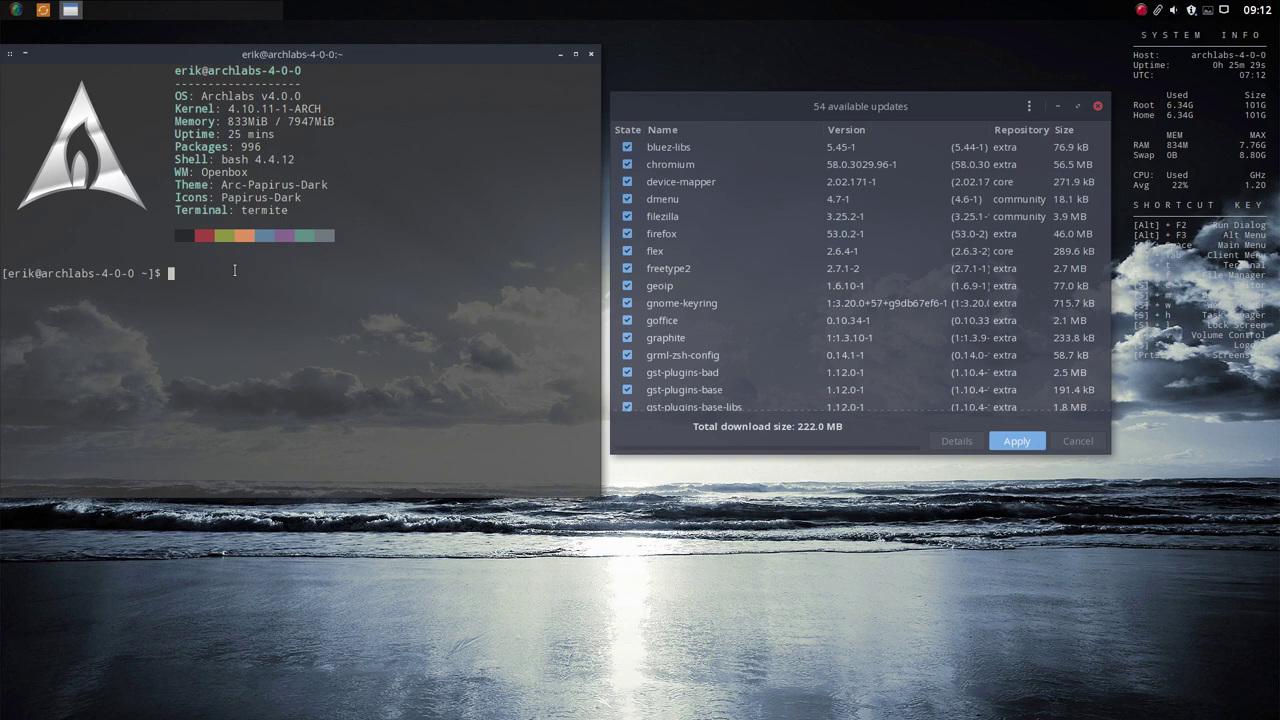
{"action": "type", "text": "sudo pam"}
{"action": "key", "text": "BackSpace"}
{"action": "type", "text": "cman -Syu"}
{"action": "key", "text": "Return"}
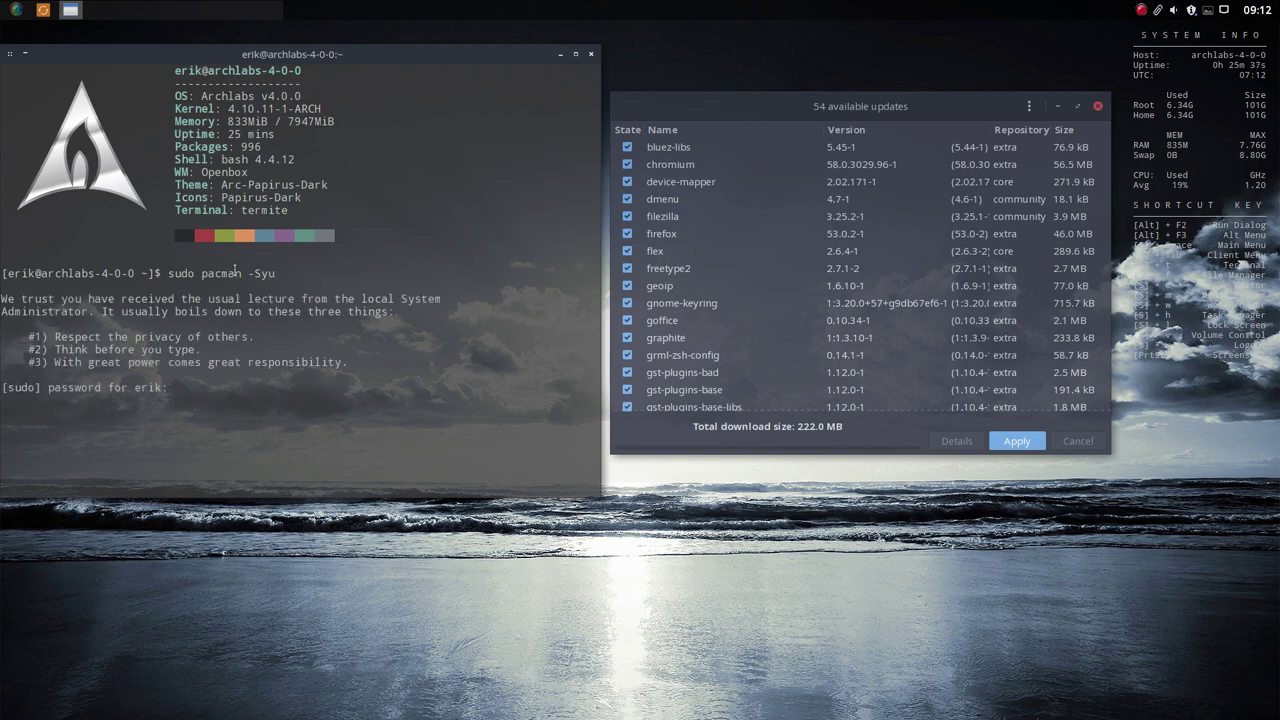
{"action": "key", "text": "Return"}
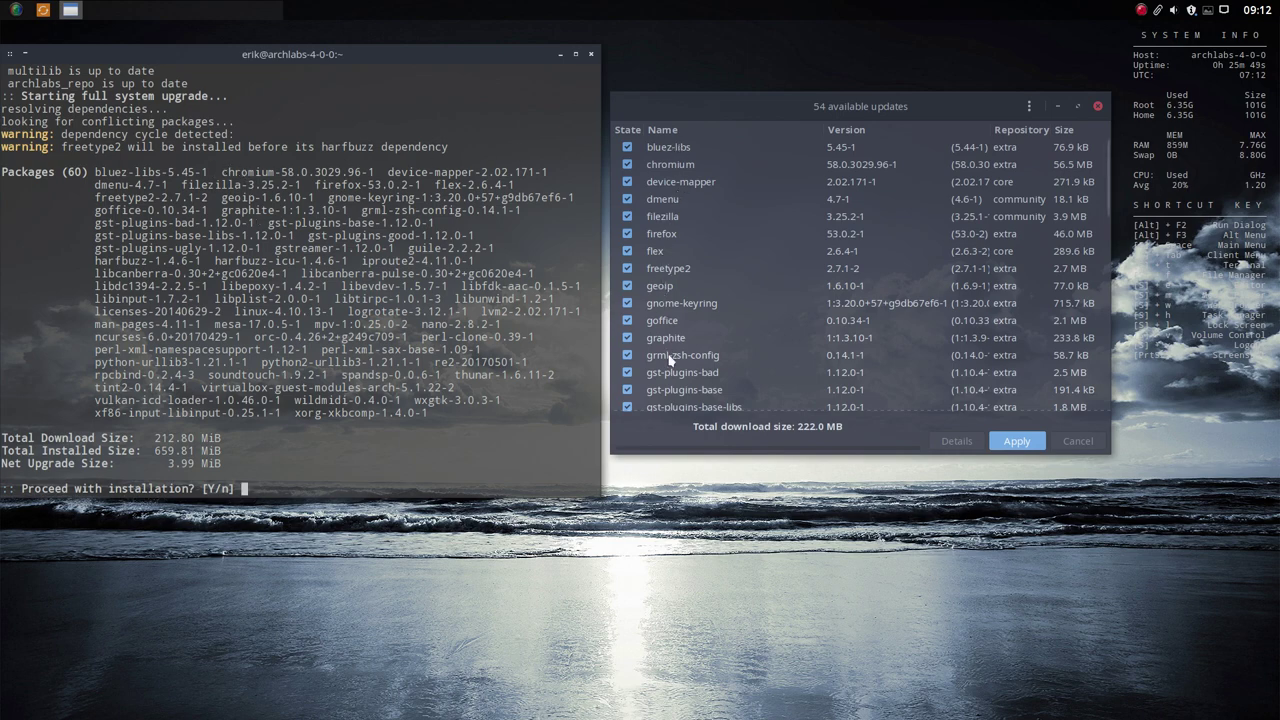
- Review the 60 packages (212.80 MiB) listed for upgrade and answer 'n' to decline installation
{"action": "scroll", "coordinate": [669, 360], "scroll_direction": "down", "scroll_amount": 5}
{"action": "scroll", "coordinate": [669, 360], "scroll_direction": "down", "scroll_amount": 8}
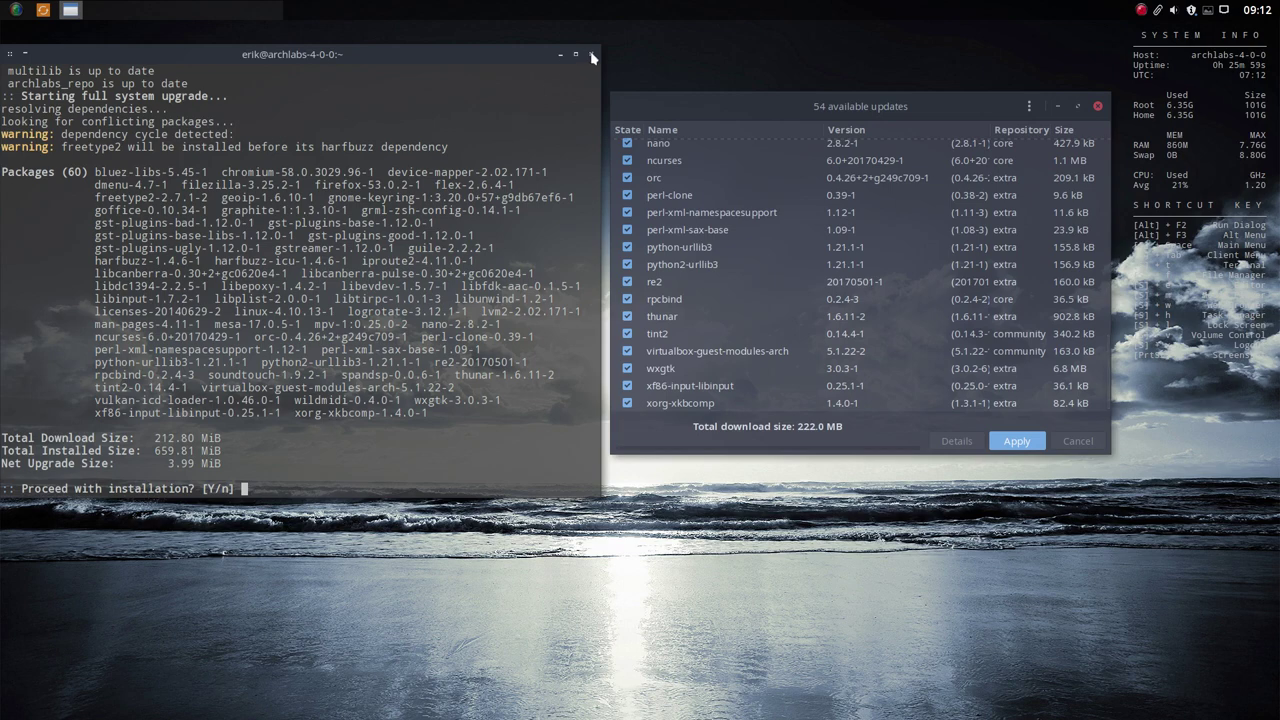
{"action": "type", "text": "n"}
{"action": "key", "text": "Return"}
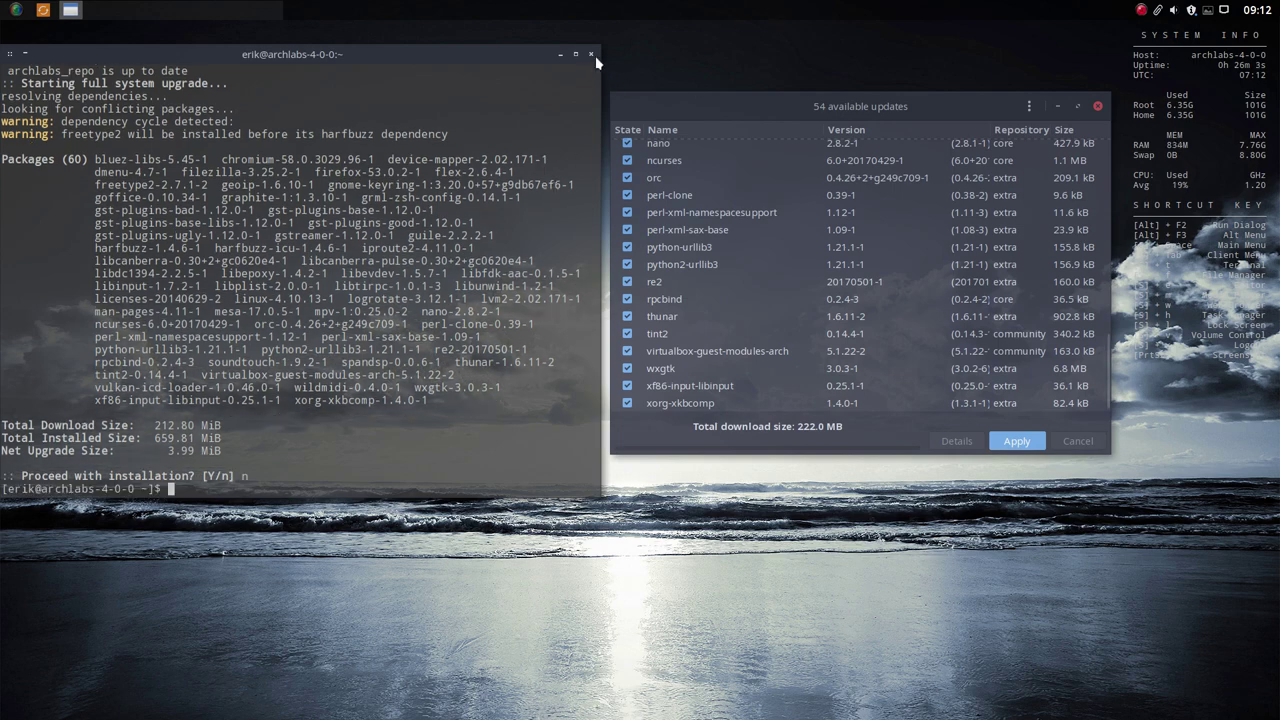
- Close the terminal, apply the 54 updates, dismiss the dependency cycle warning, and commit the transaction
{"action": "left_click", "coordinate": [593, 56]}
{"action": "left_click", "coordinate": [1030, 441]}
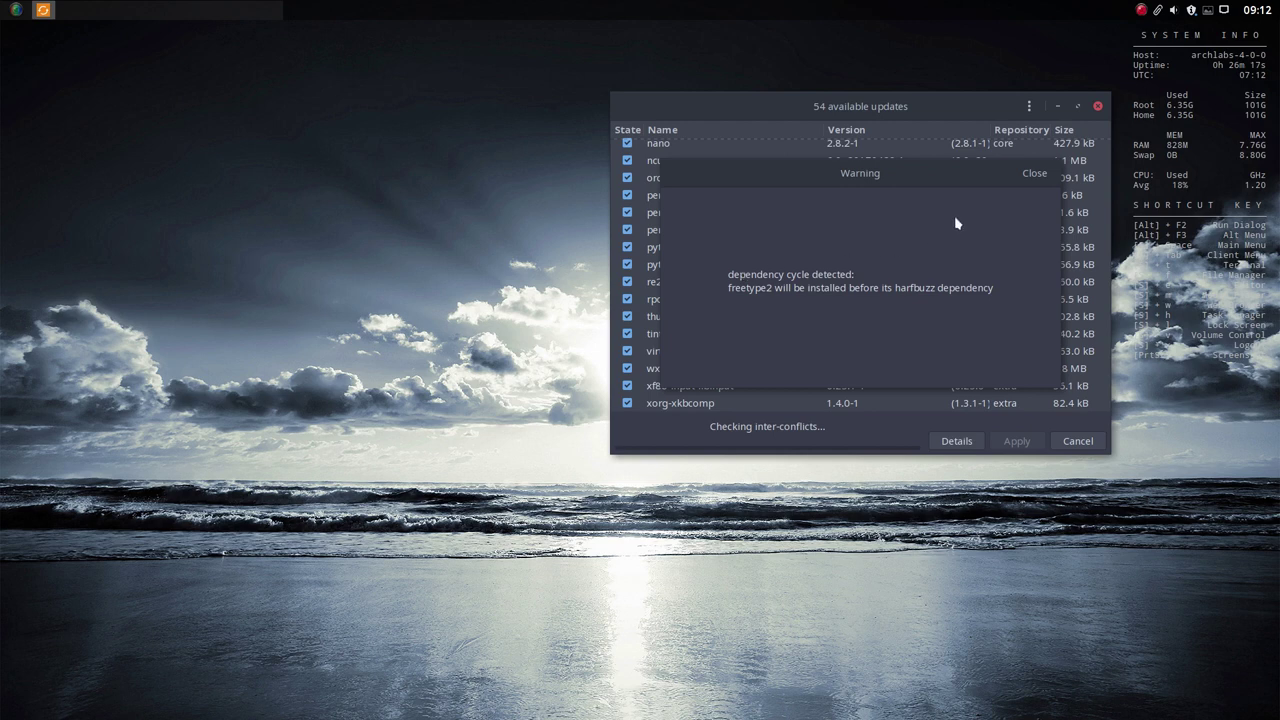
{"action": "left_click", "coordinate": [1034, 173]}
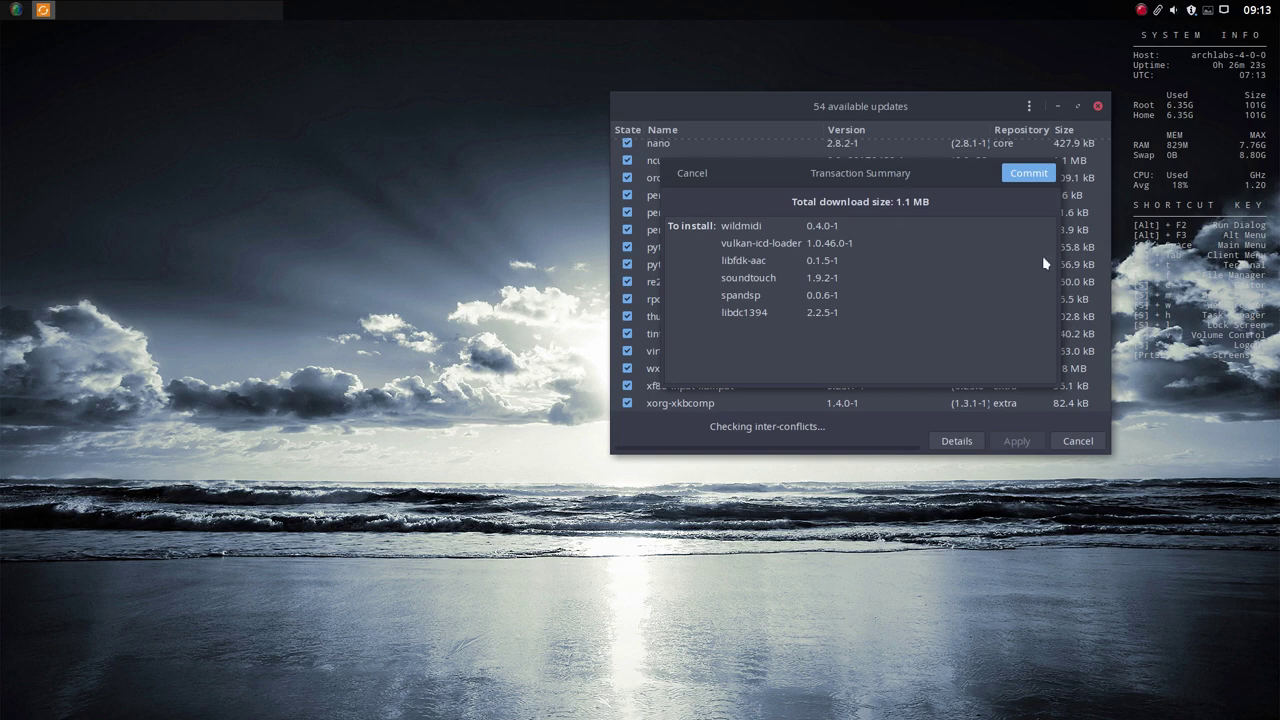
{"action": "left_click", "coordinate": [1037, 179]}
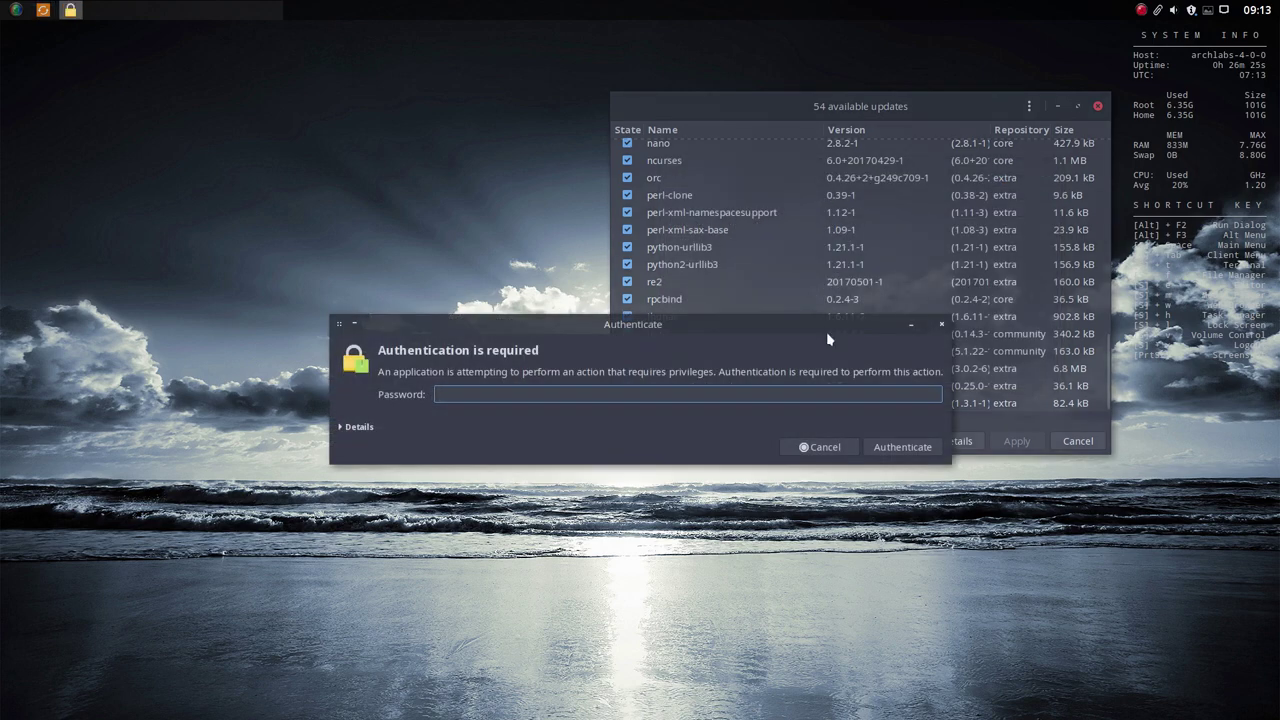
- Enter the account password, then watch the 54 updates download and install up to configuration
{"action": "type", "text": "****"}
{"action": "key", "text": "Return"}
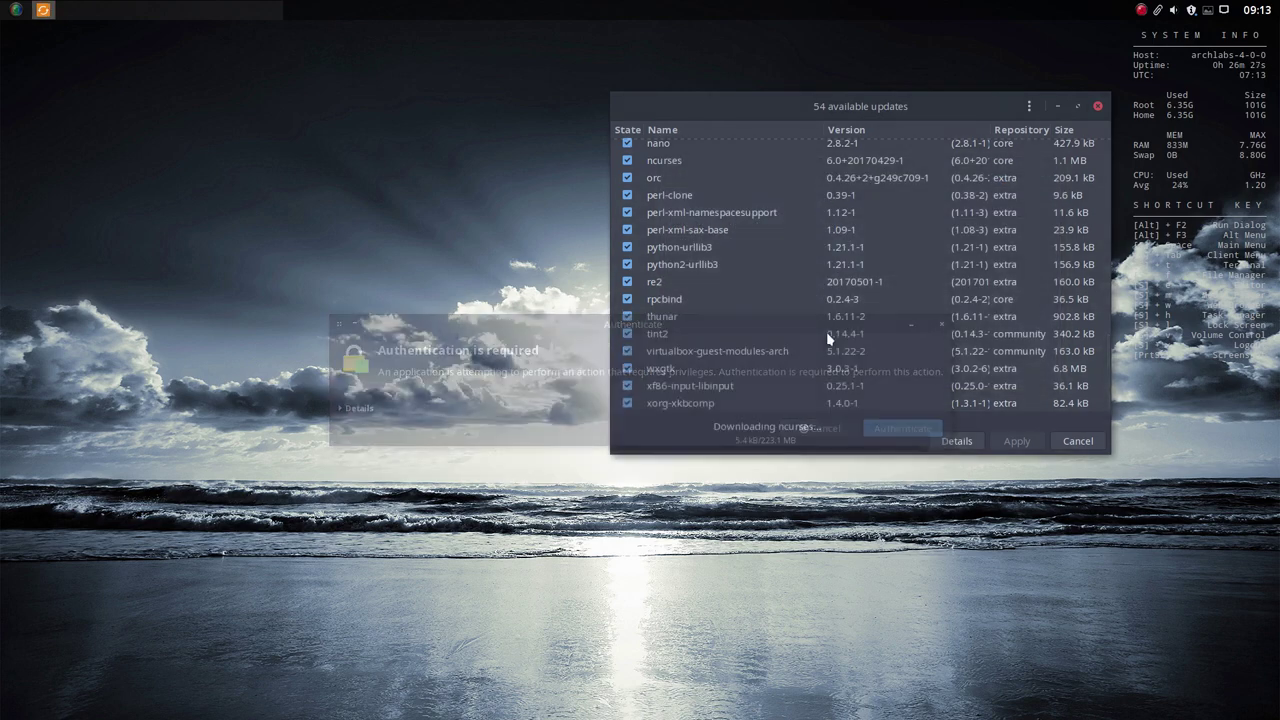
{"action": "left_click_drag", "start_coordinate": [912, 95], "coordinate": [473, 22]}
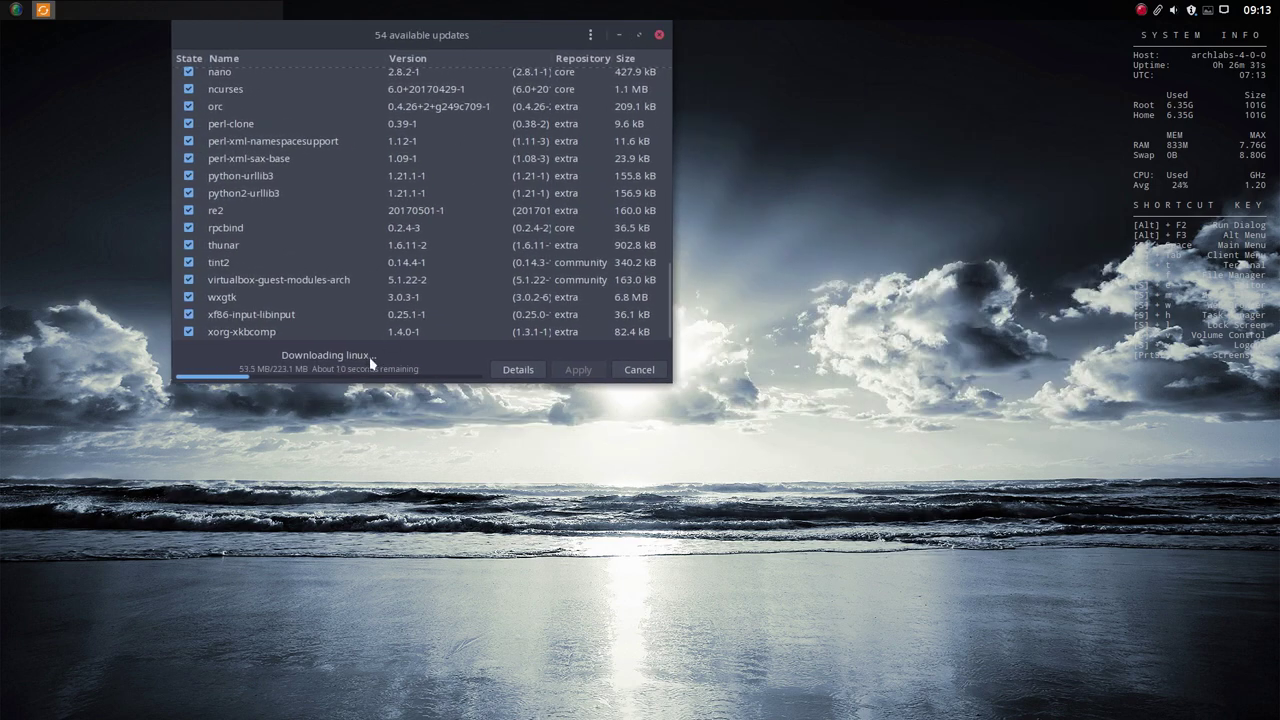
{"action": "scroll", "coordinate": [253, 198], "scroll_direction": "up", "scroll_amount": 5}
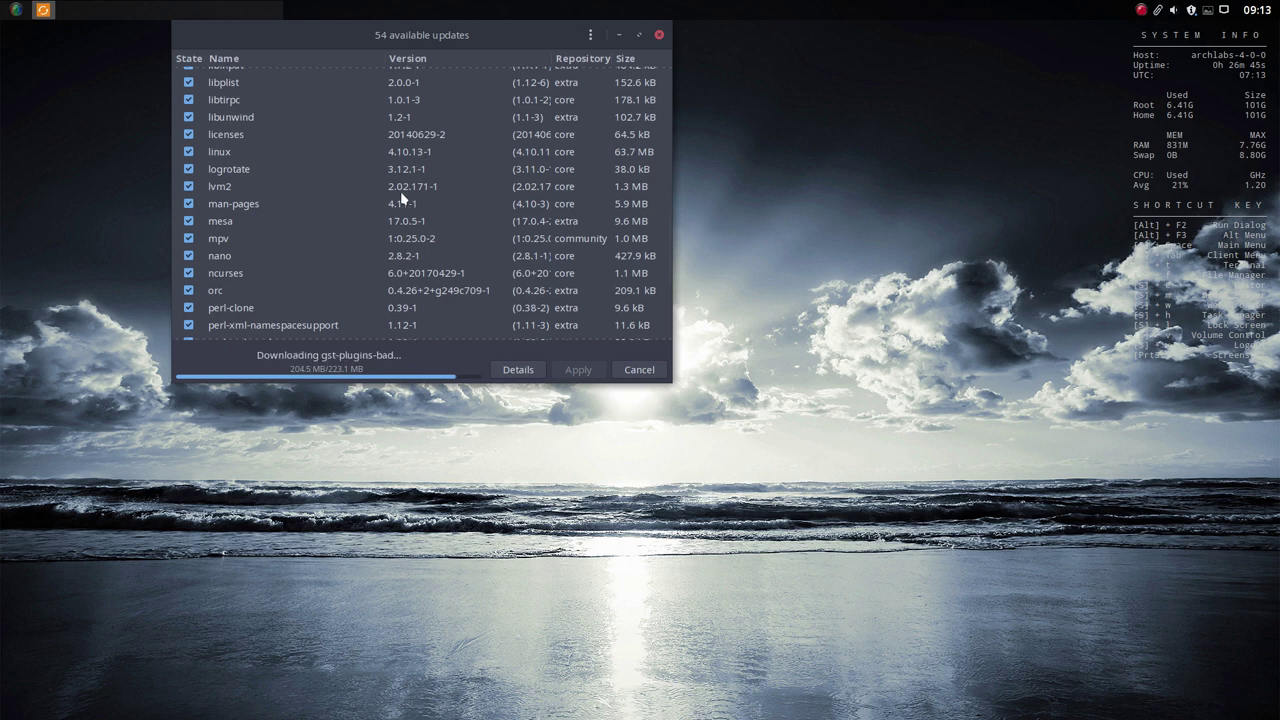
{"action": "scroll", "coordinate": [329, 251], "scroll_direction": "down", "scroll_amount": 4}
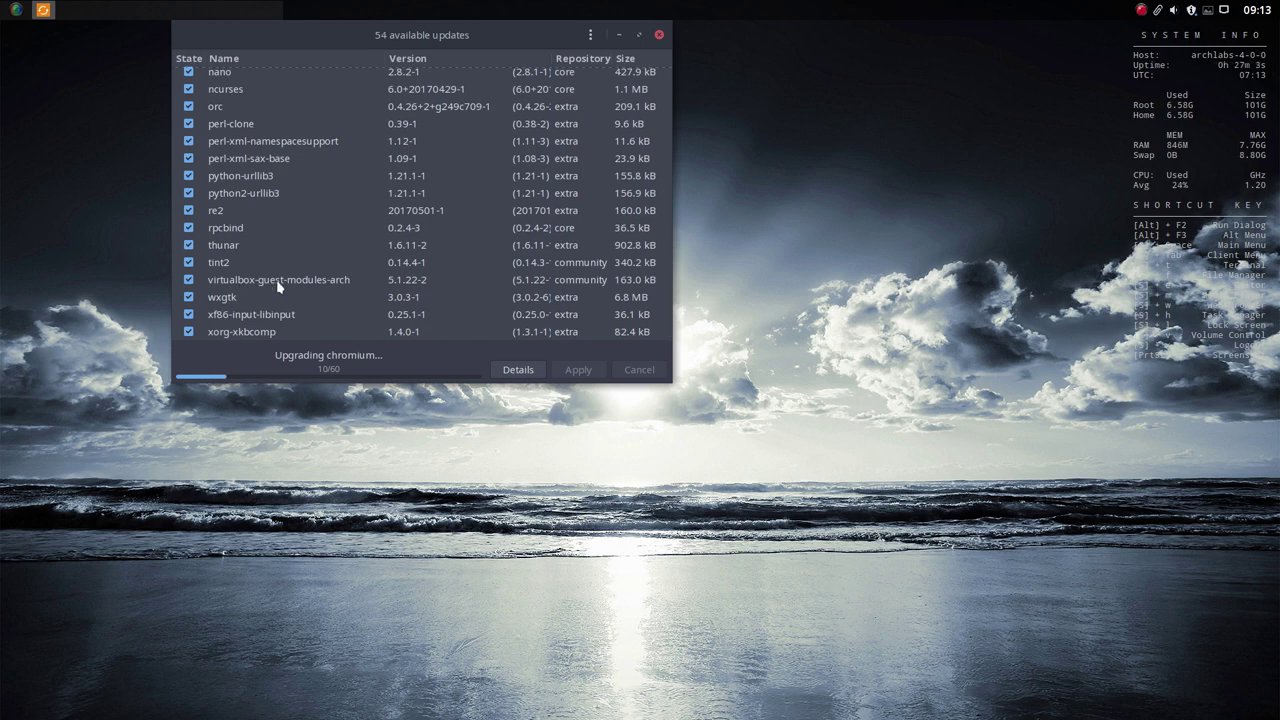
{"action": "scroll", "coordinate": [278, 287], "scroll_direction": "up", "scroll_amount": 5}
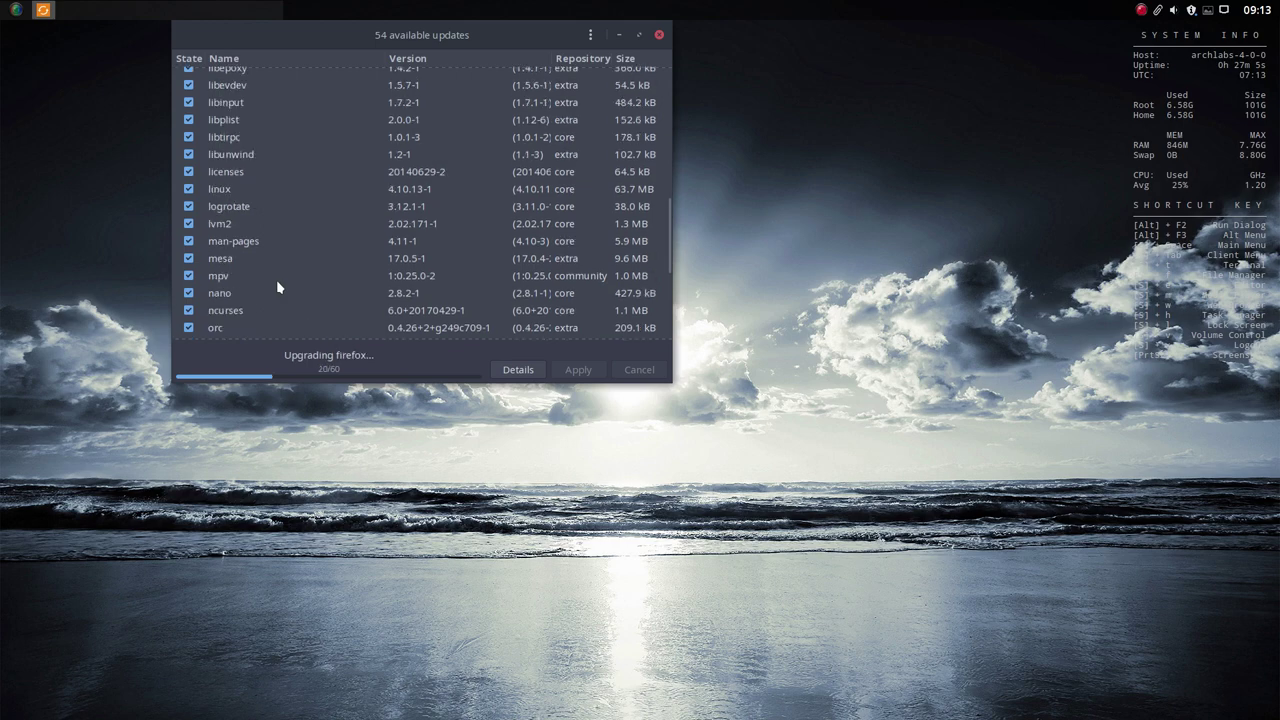
{"action": "scroll", "coordinate": [278, 287], "scroll_direction": "up", "scroll_amount": 5}
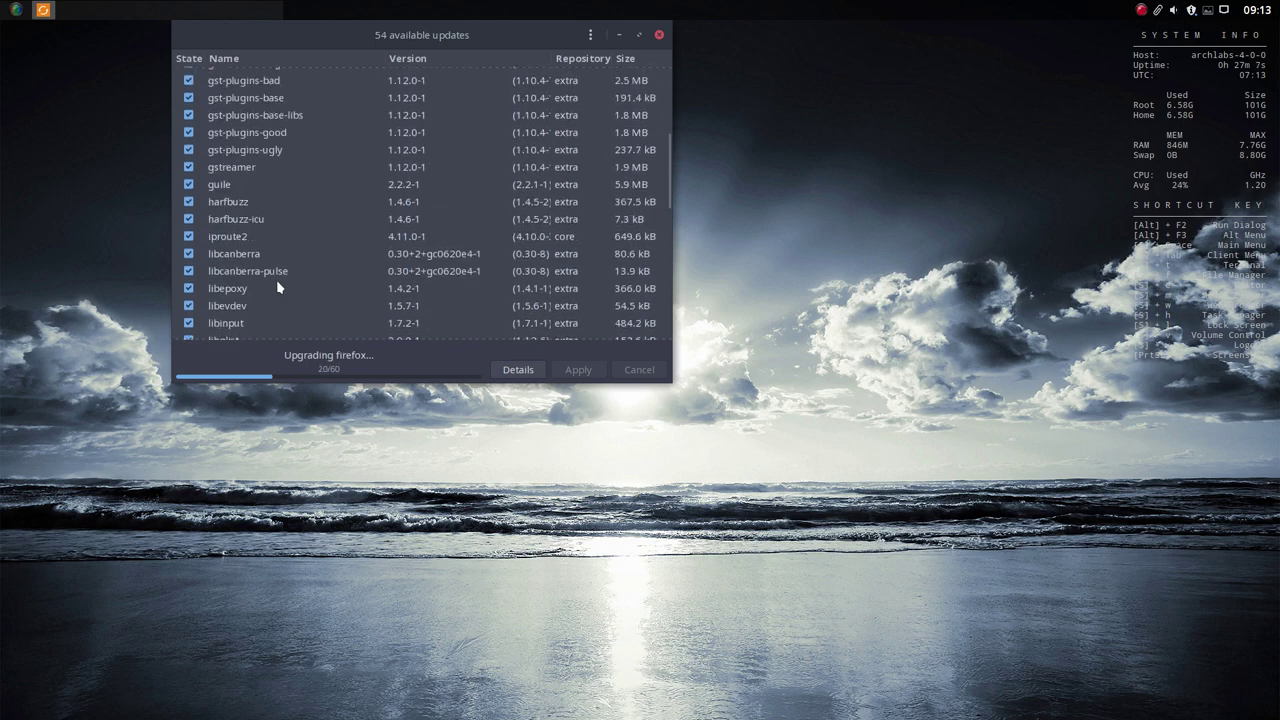
{"action": "scroll", "coordinate": [278, 287], "scroll_direction": "up", "scroll_amount": 3}
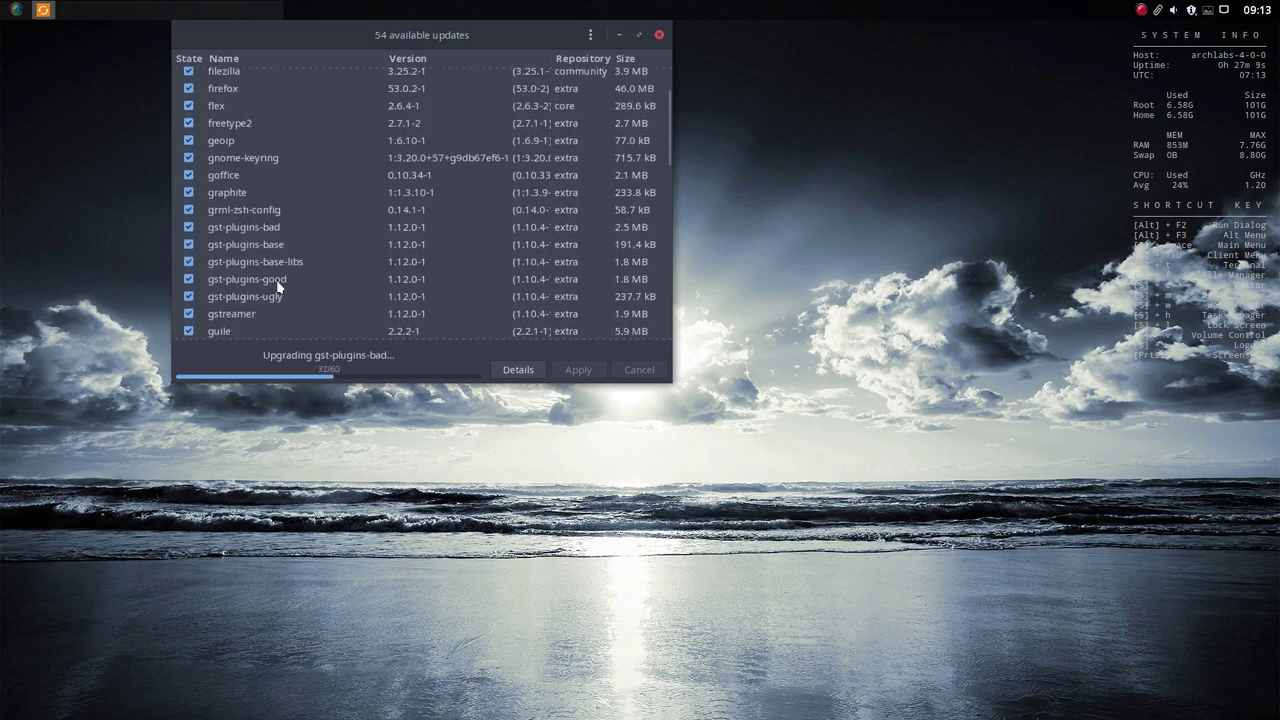
{"action": "scroll", "coordinate": [277, 286], "scroll_direction": "up", "scroll_amount": 2}
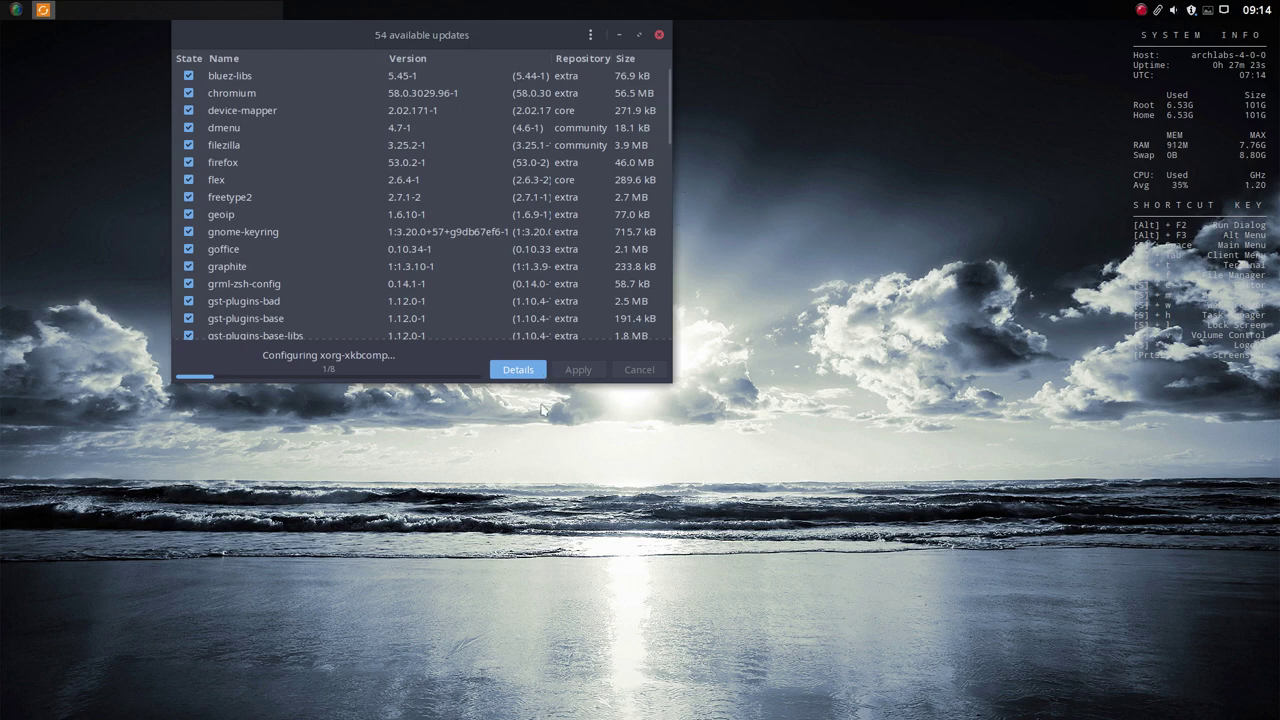
- Read the detailed upgrade log, then return to the list once it reports 'Your system is up-to-date'
{"action": "left_click", "coordinate": [520, 376]}
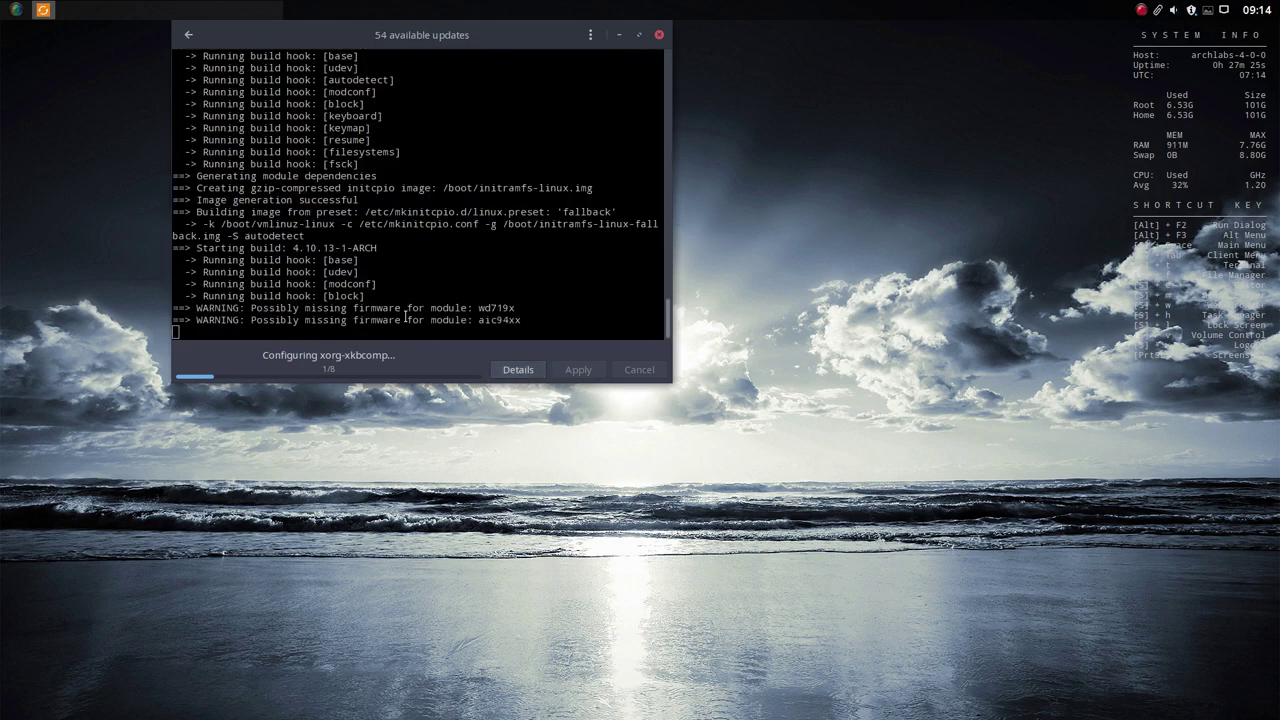
{"action": "scroll", "coordinate": [405, 317], "scroll_direction": "up", "scroll_amount": 8}
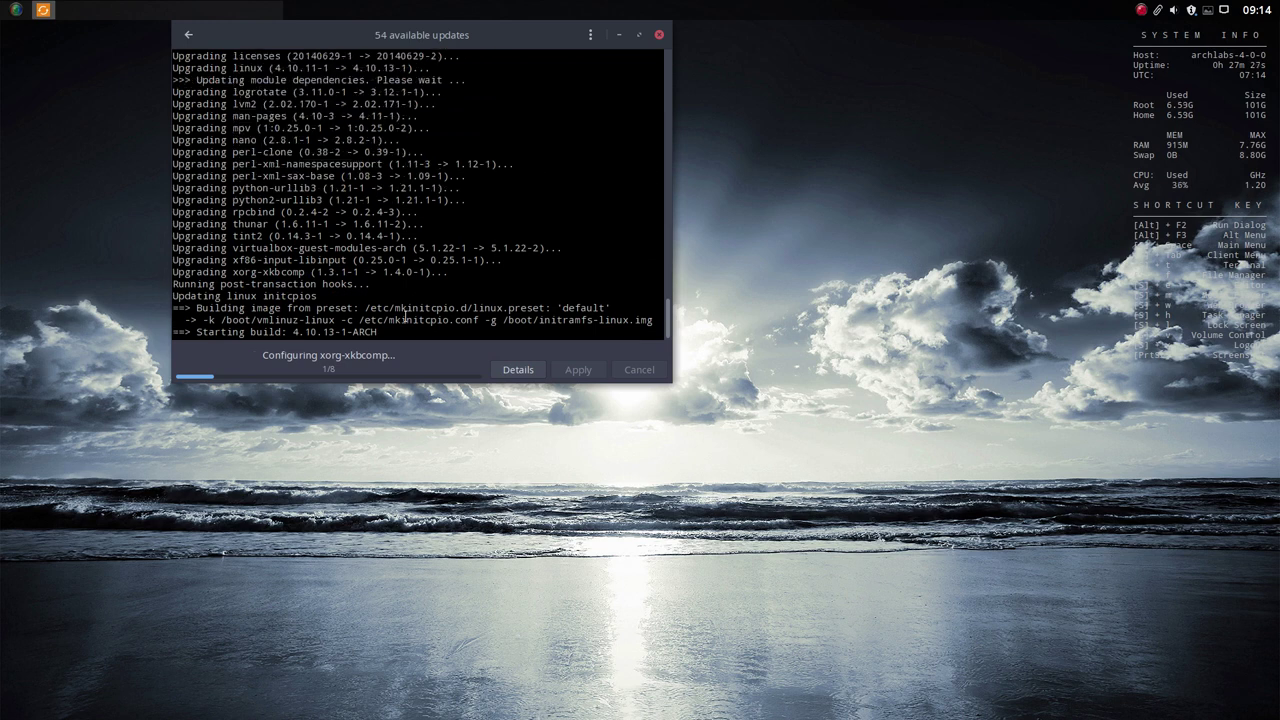
{"action": "scroll", "coordinate": [405, 317], "scroll_direction": "up", "scroll_amount": 8}
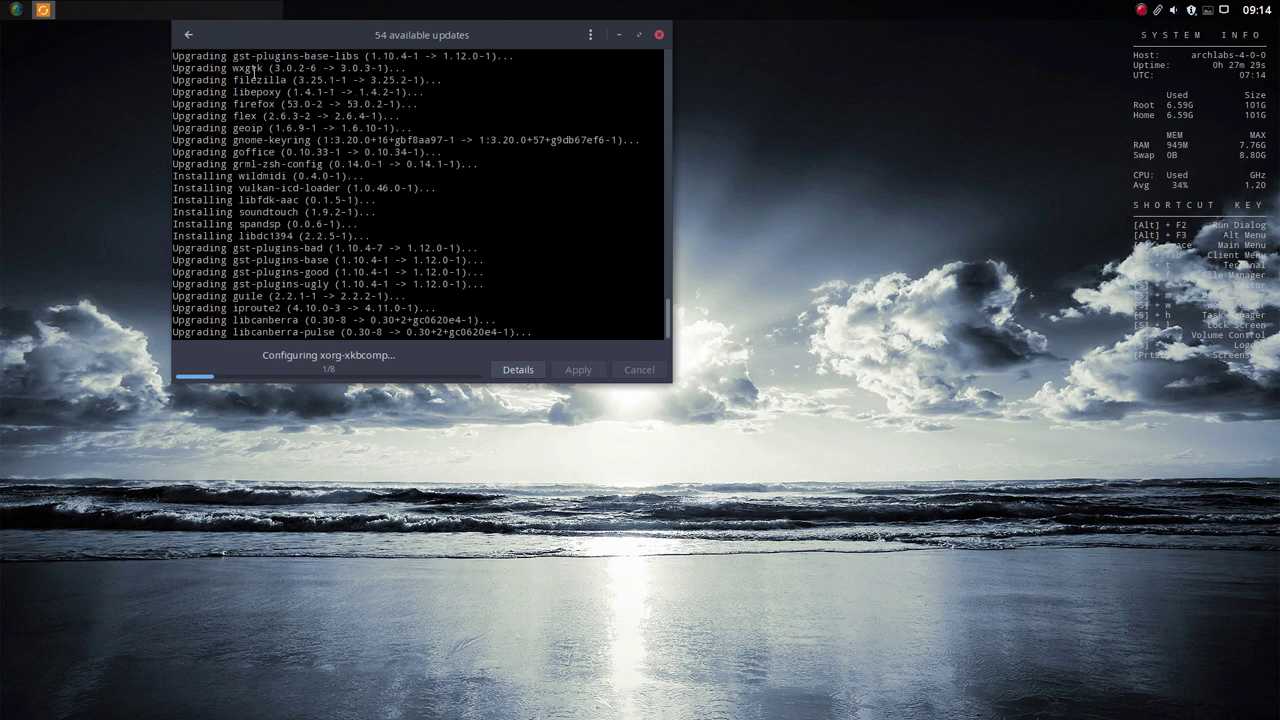
{"action": "left_click", "coordinate": [190, 37]}
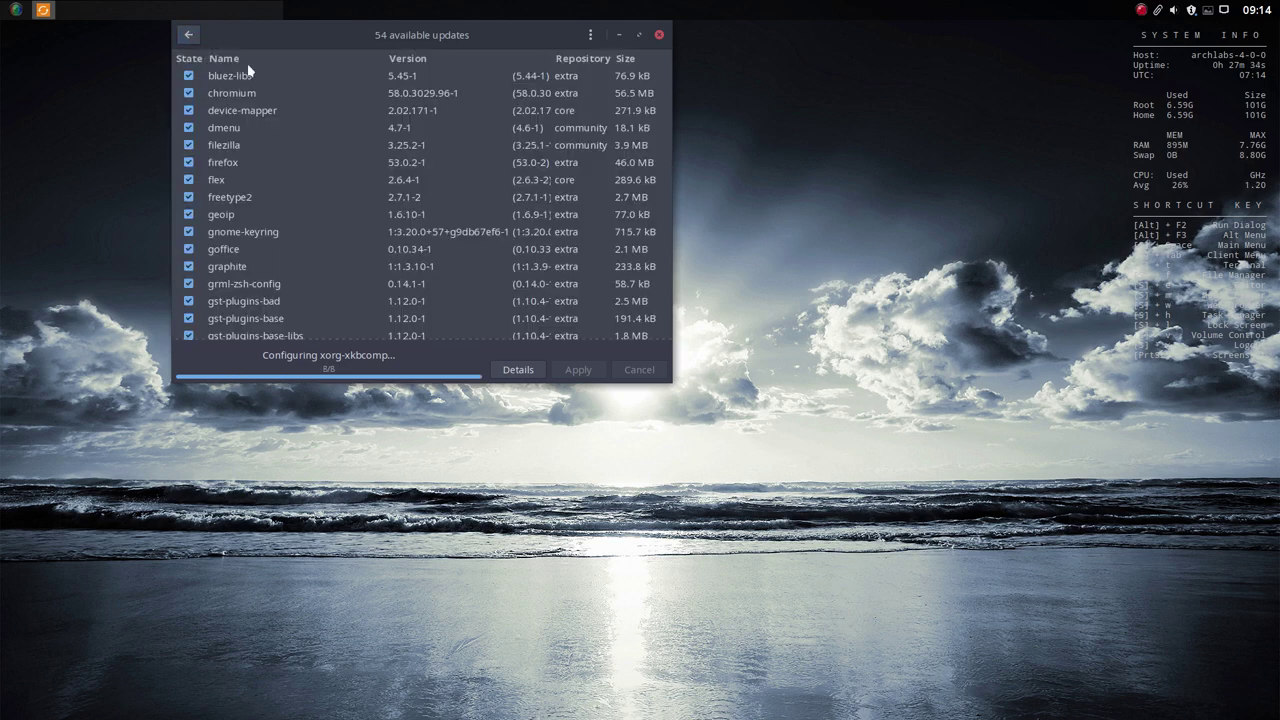
- Close Pamac, reopen Update Manager from the tray shield icon to confirm up-to-date, then close it
{"action": "left_click", "coordinate": [659, 34]}
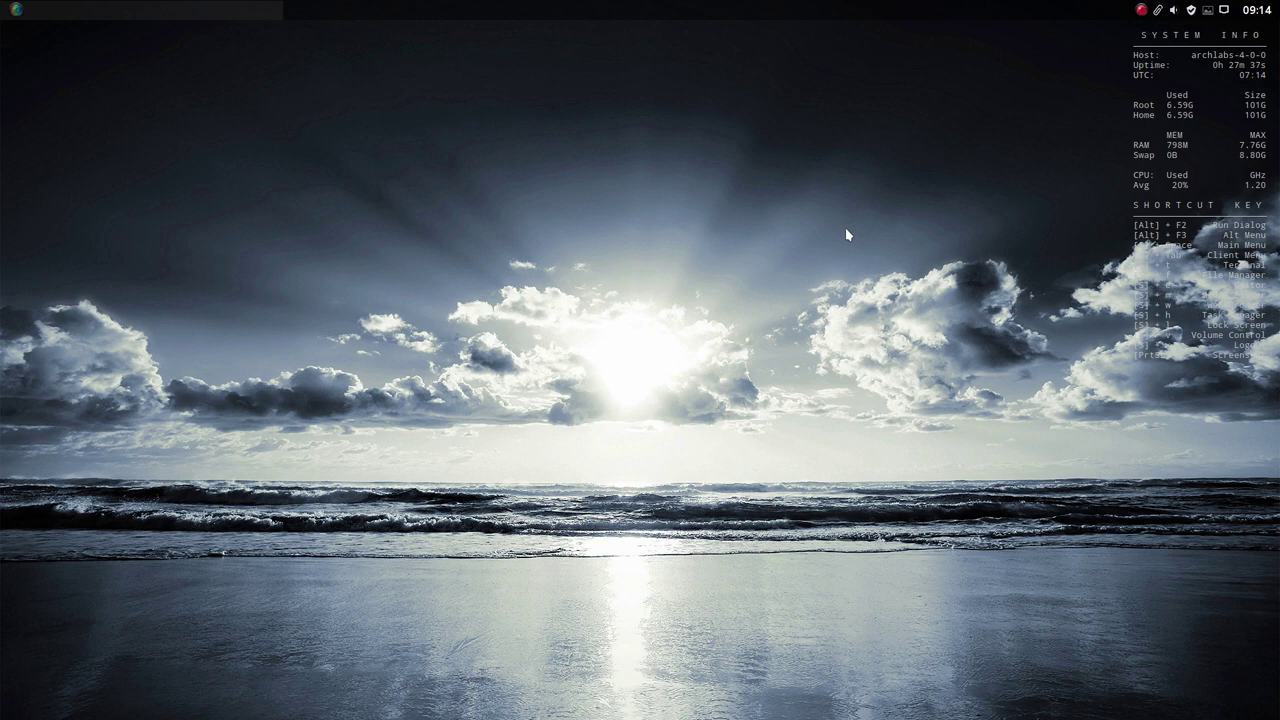
{"action": "right_click", "coordinate": [1191, 12]}
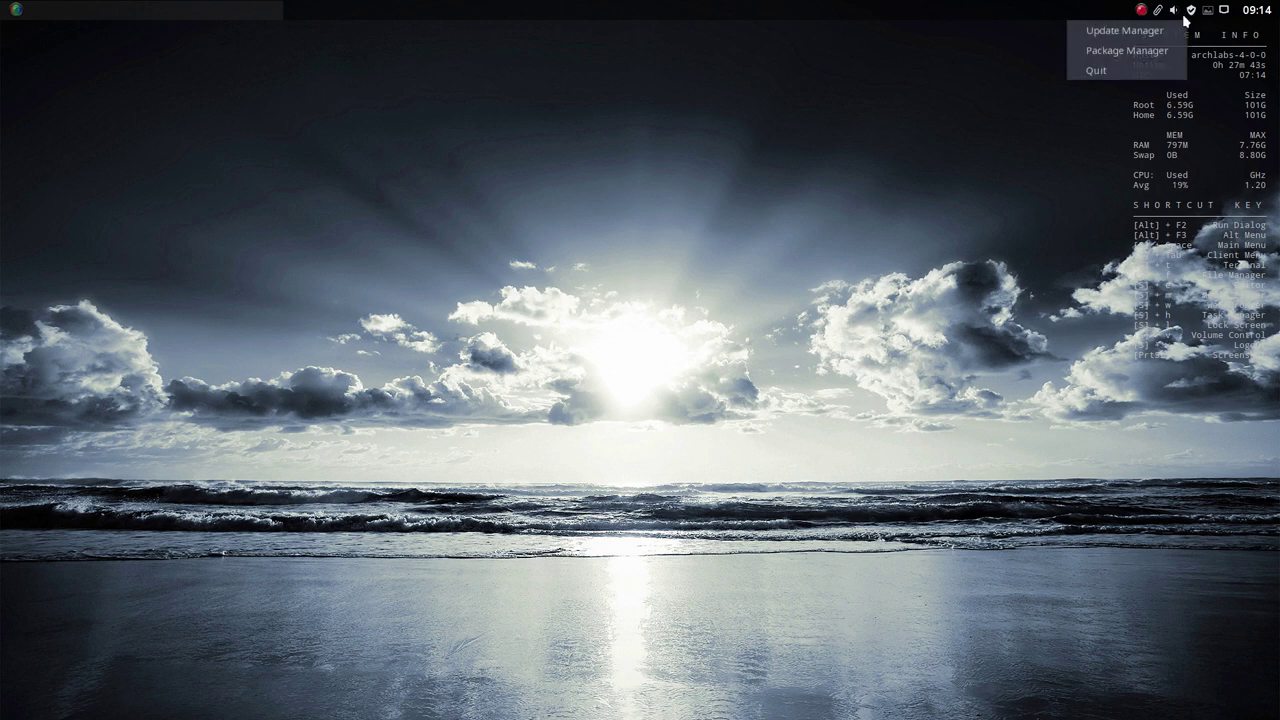
{"action": "left_click", "coordinate": [1147, 33]}
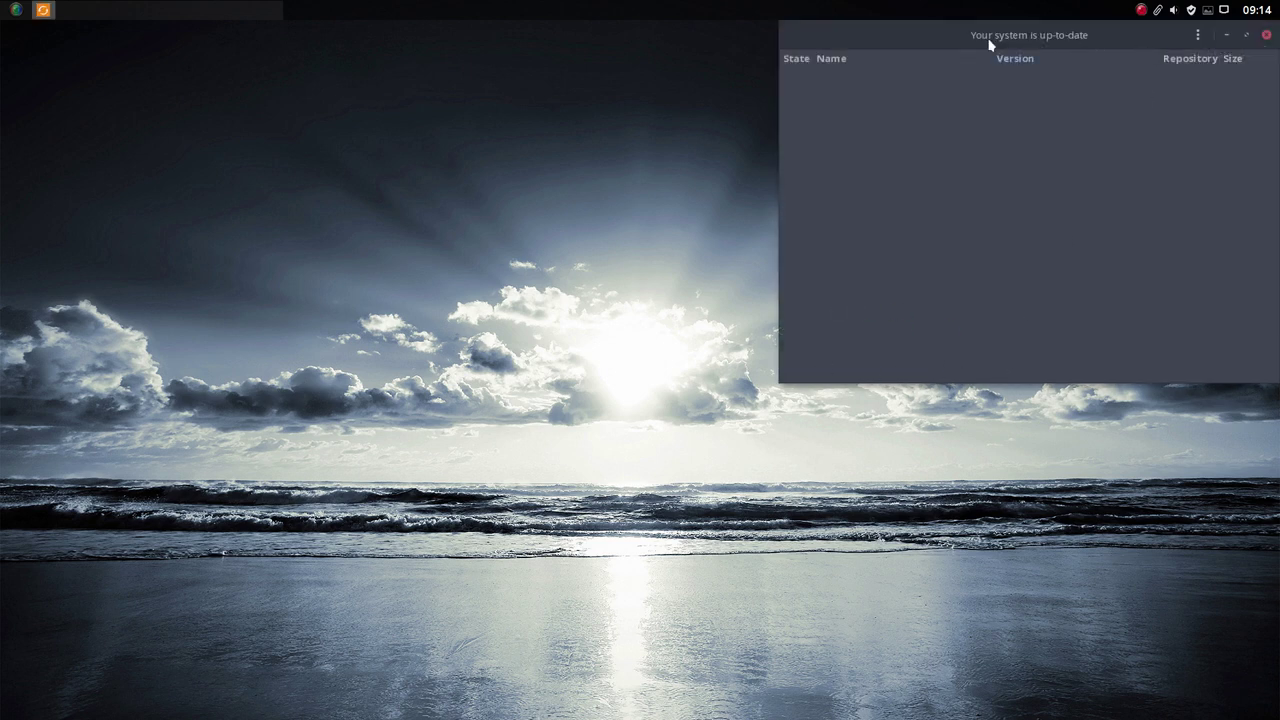
{"action": "left_click", "coordinate": [1266, 36]}
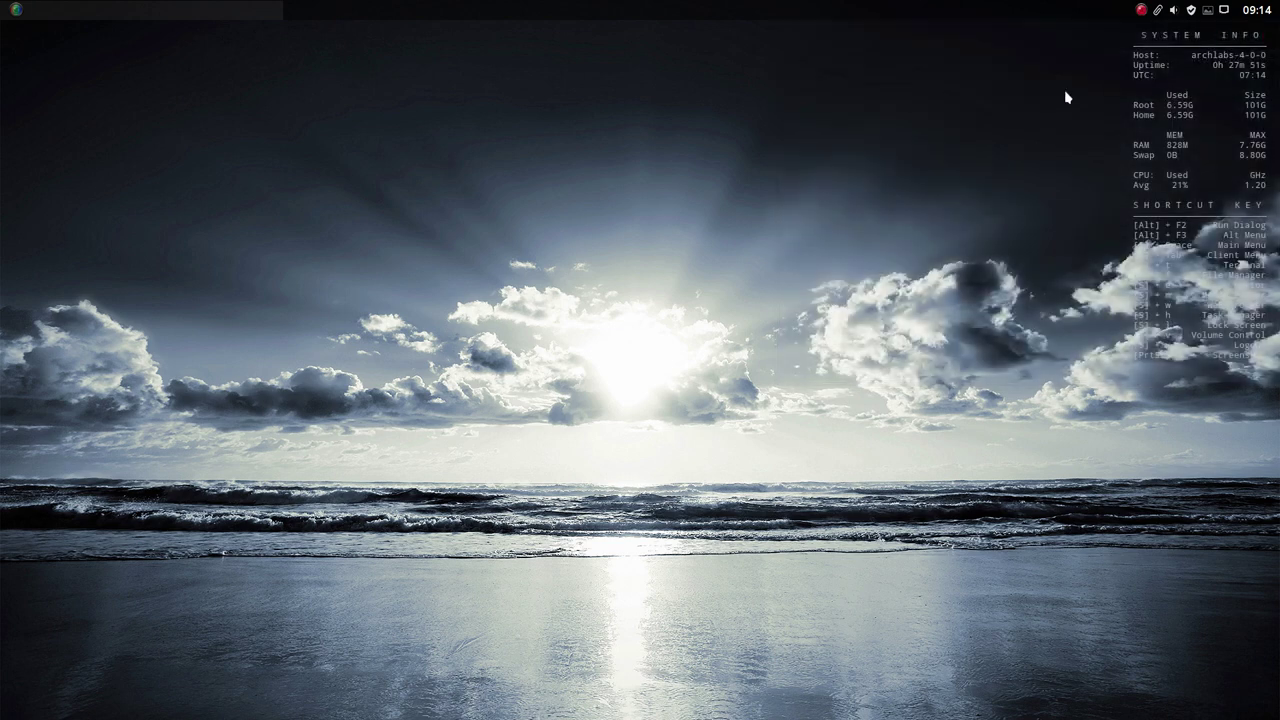